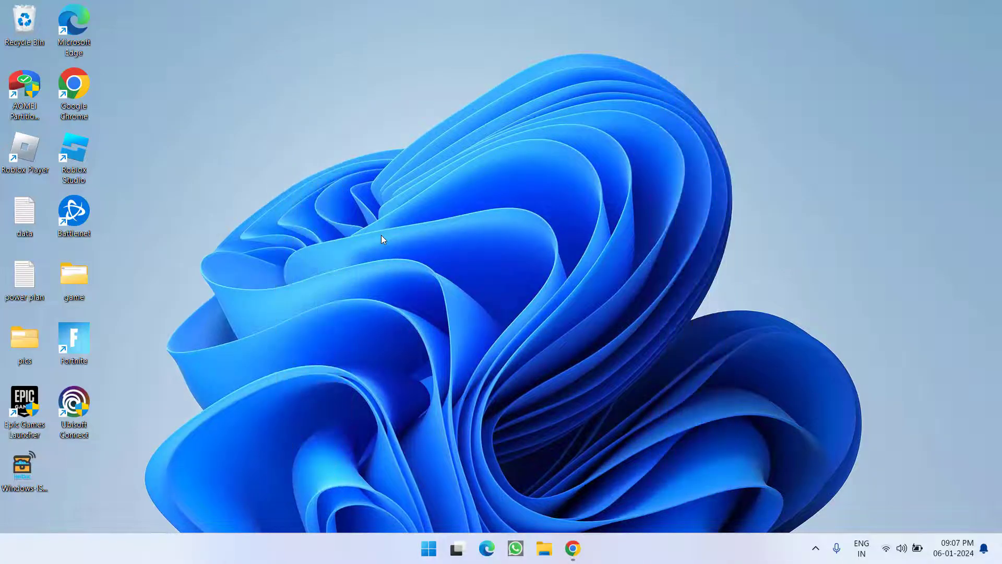
Step: Open the Windows Settings app with Win+I
{"action": "key", "text": "super+i"}
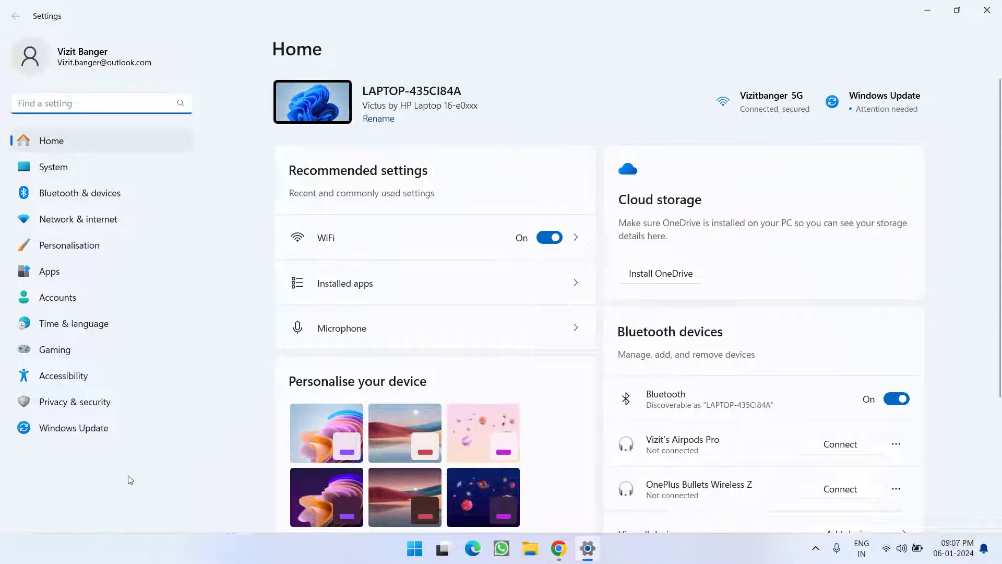
Step: Go to the Windows Update page and review the three available updates
{"action": "left_click", "coordinate": [82, 433]}
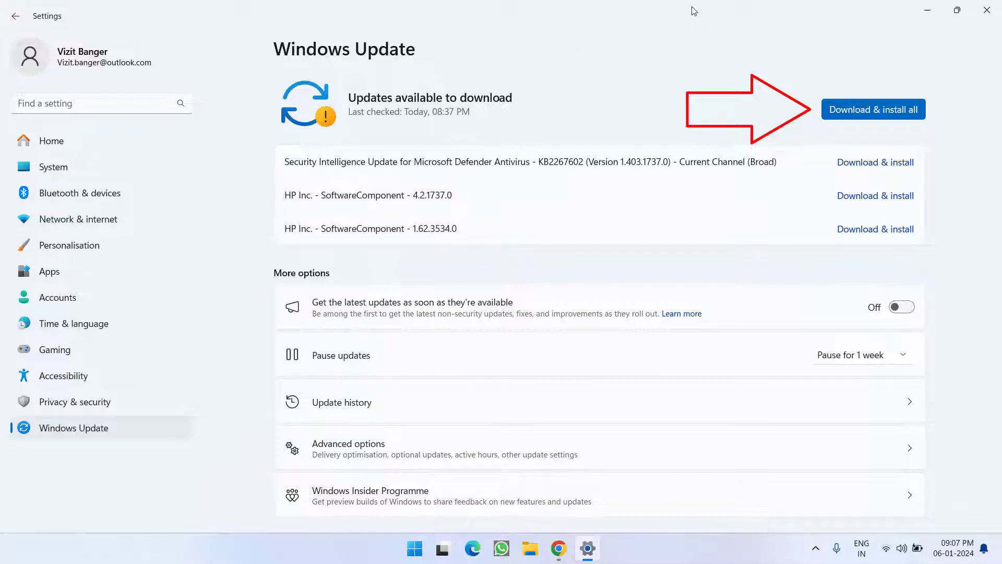
Step: Download NetFxRepairTool.exe from the Repair Tool page to the Desktop and launch it
{"action": "left_click", "coordinate": [986, 10]}
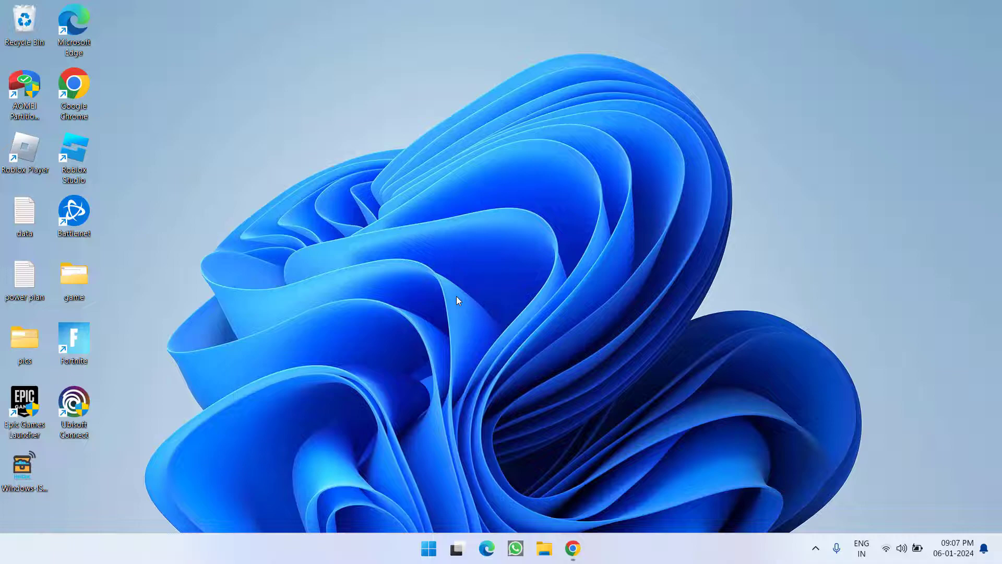
{"action": "left_click", "coordinate": [572, 548]}
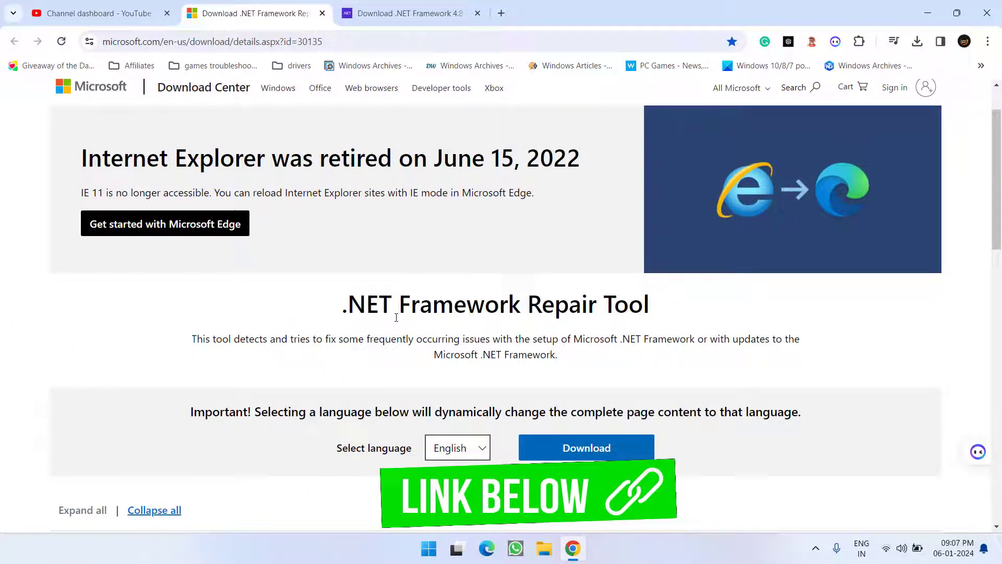
{"action": "scroll", "coordinate": [607, 311], "scroll_direction": "down", "scroll_amount": 1}
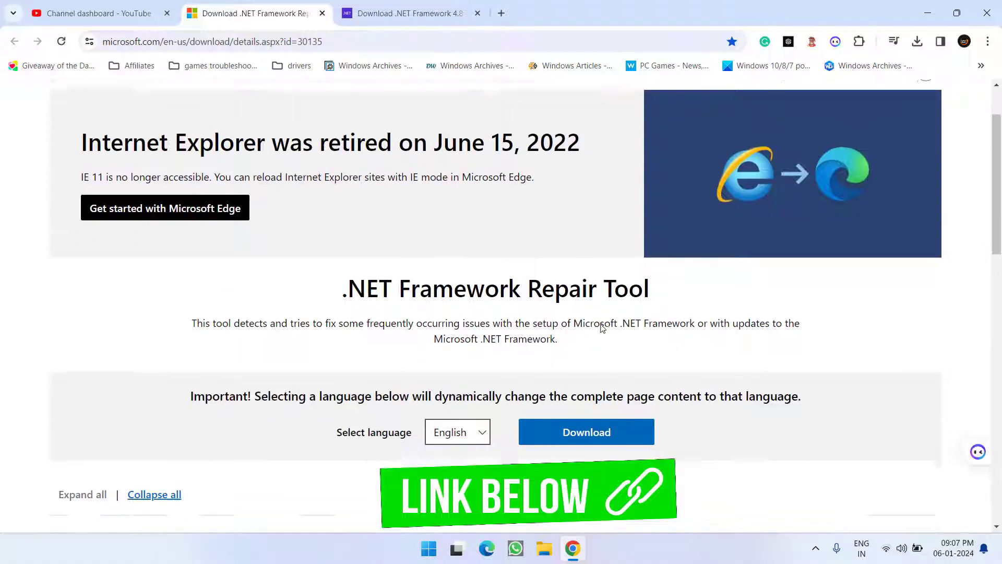
{"action": "left_click", "coordinate": [585, 382]}
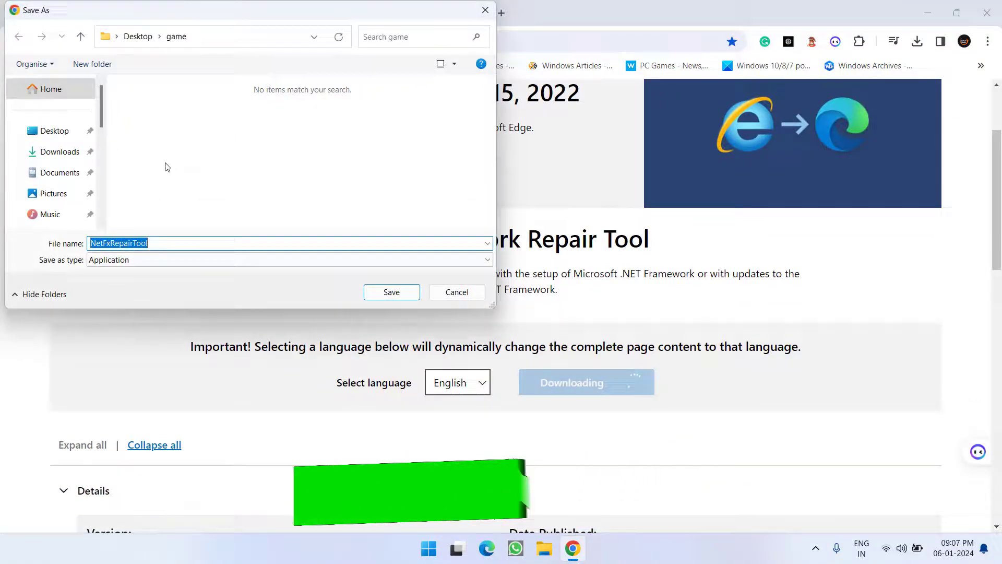
{"action": "left_click", "coordinate": [51, 131]}
{"action": "left_click", "coordinate": [391, 291]}
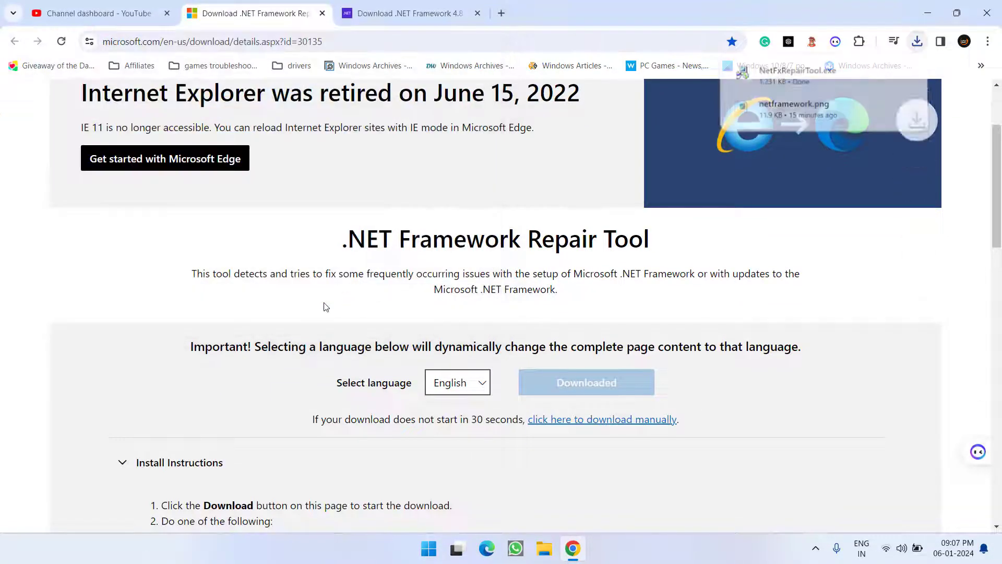
{"action": "left_click", "coordinate": [796, 82]}
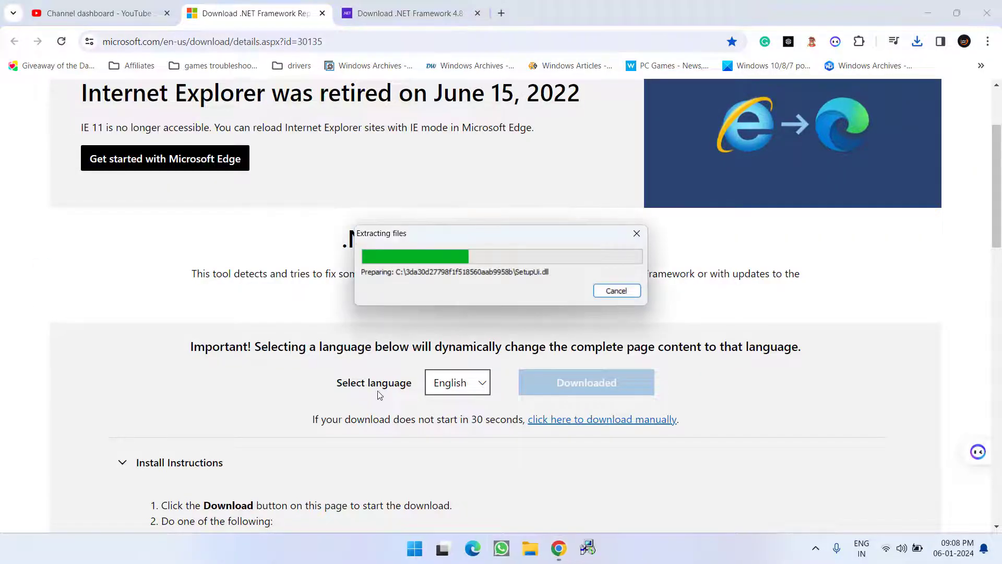
Step: Accept the Repair Tool license, apply its recommended repair changes, and finish
{"action": "left_click", "coordinate": [432, 371]}
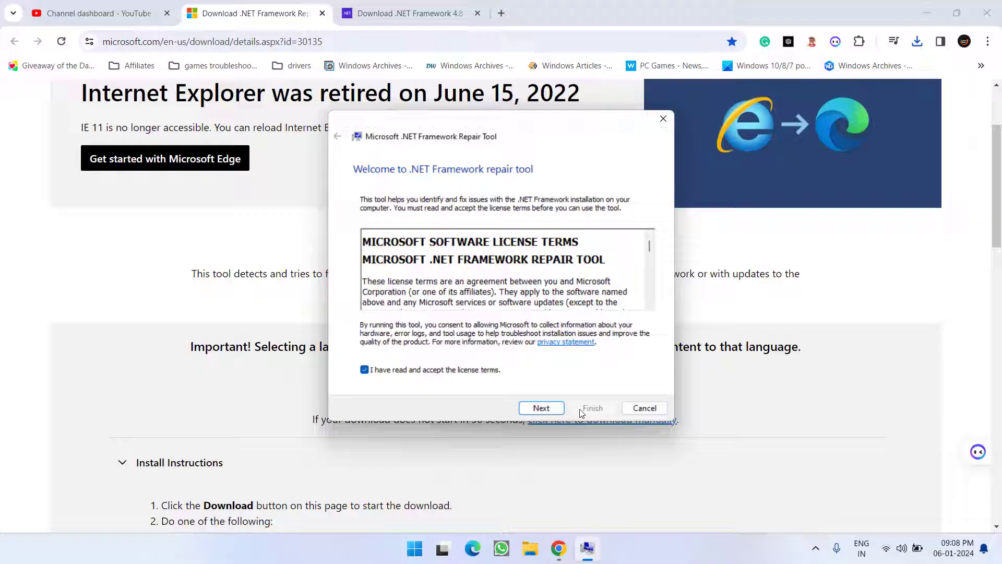
{"action": "left_click", "coordinate": [542, 408]}
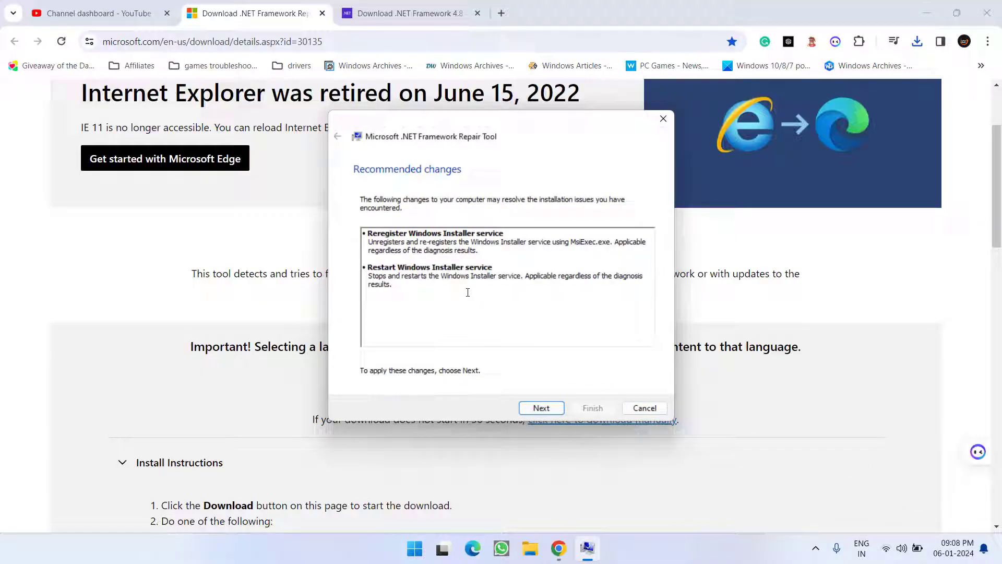
{"action": "left_click", "coordinate": [539, 406]}
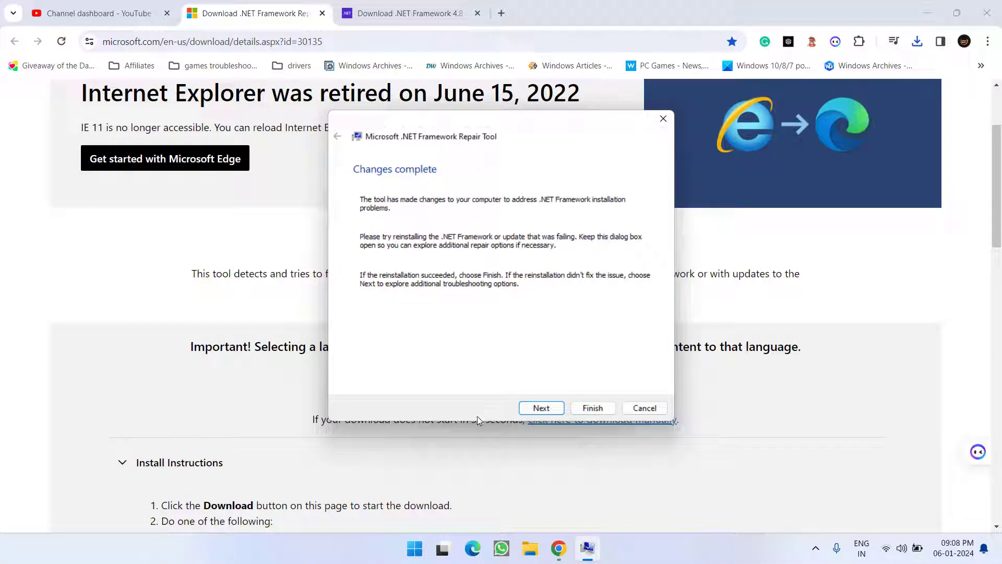
{"action": "left_click", "coordinate": [589, 410]}
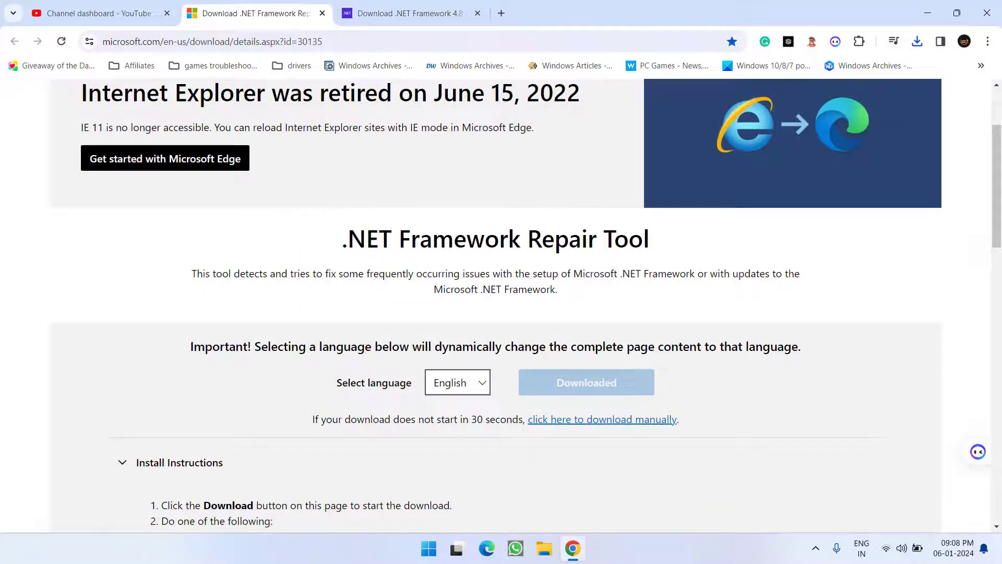
{"action": "left_click", "coordinate": [927, 13]}
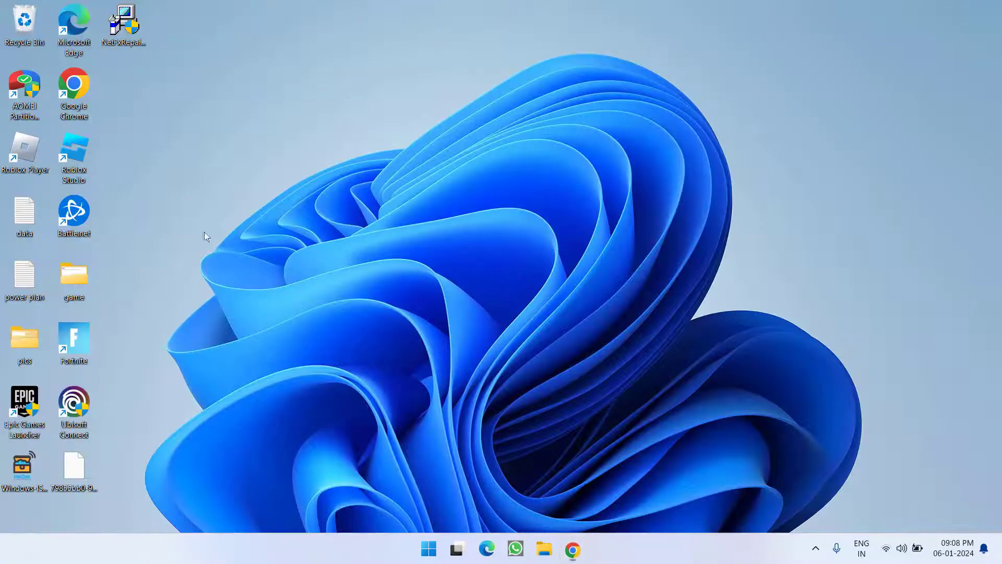
Step: Run appwiz.cpl to open Programs and Features, then bring up Windows Features
{"action": "right_click", "coordinate": [428, 548]}
{"action": "left_click", "coordinate": [392, 468]}
{"action": "type", "text": "appwiz.cpl"}
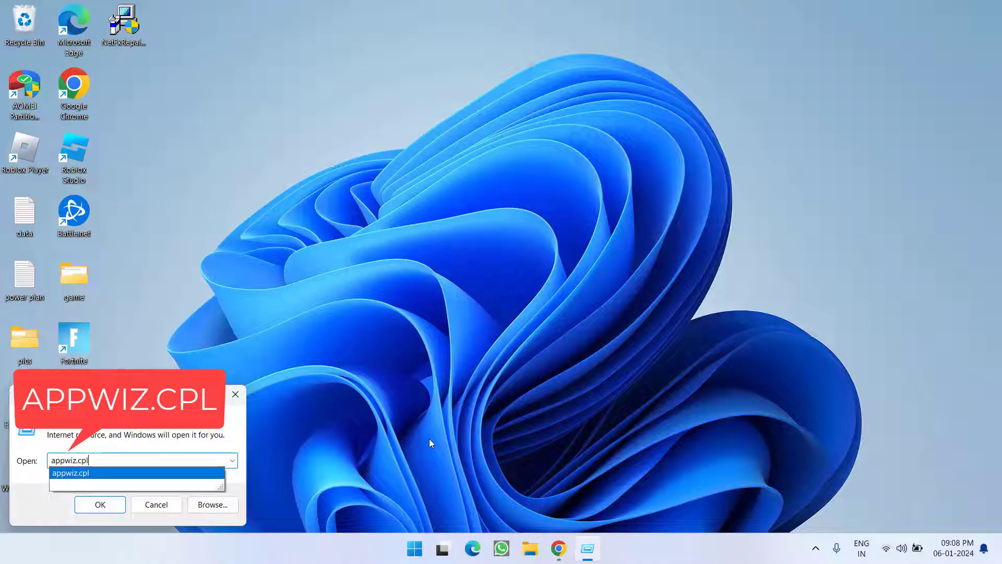
{"action": "key", "text": "Return"}
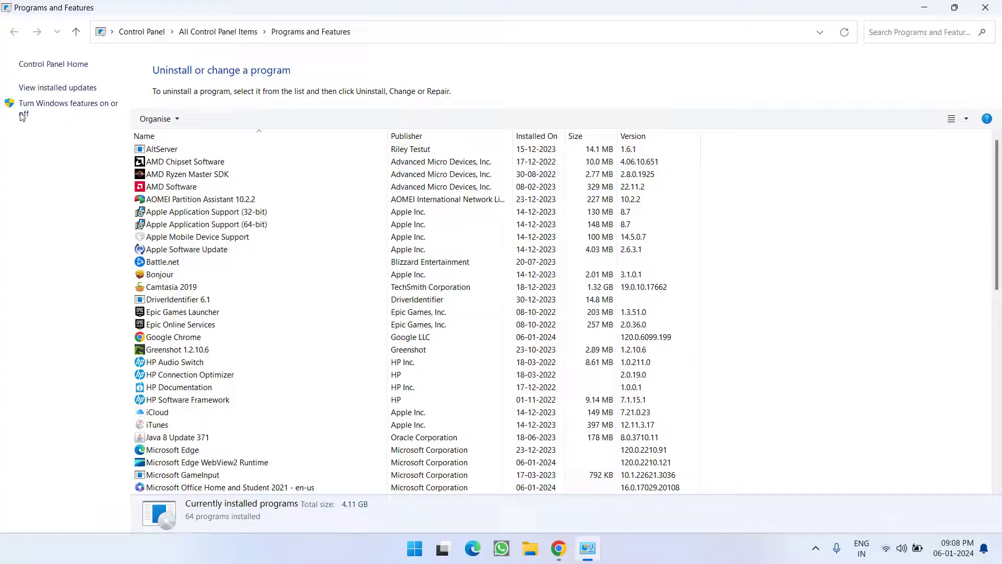
{"action": "left_click", "coordinate": [94, 108]}
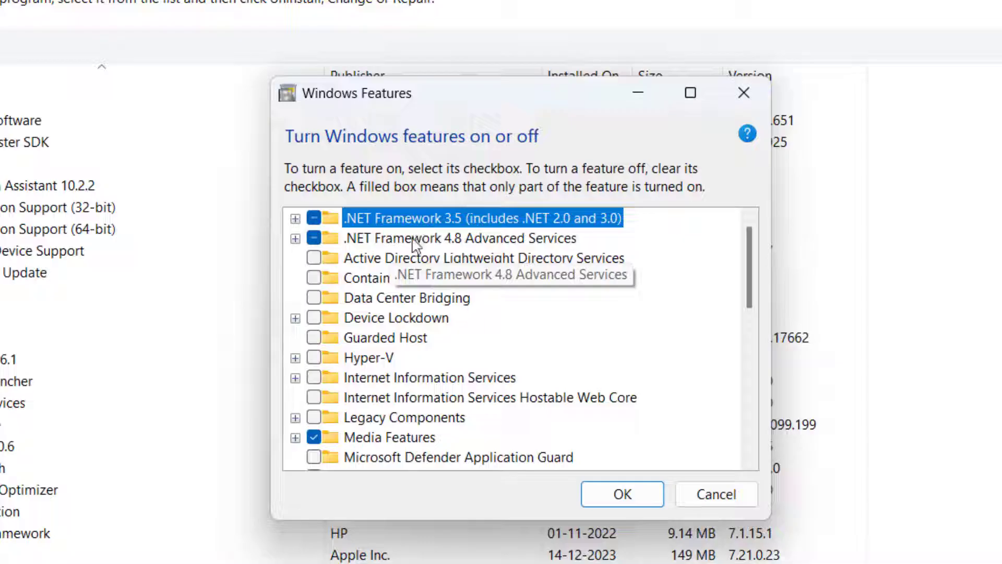
Step: Enable HTTP, Message Queuing, Named Pipe and TCP Activation under .NET 4.8 WCF Services
{"action": "left_click", "coordinate": [414, 240]}
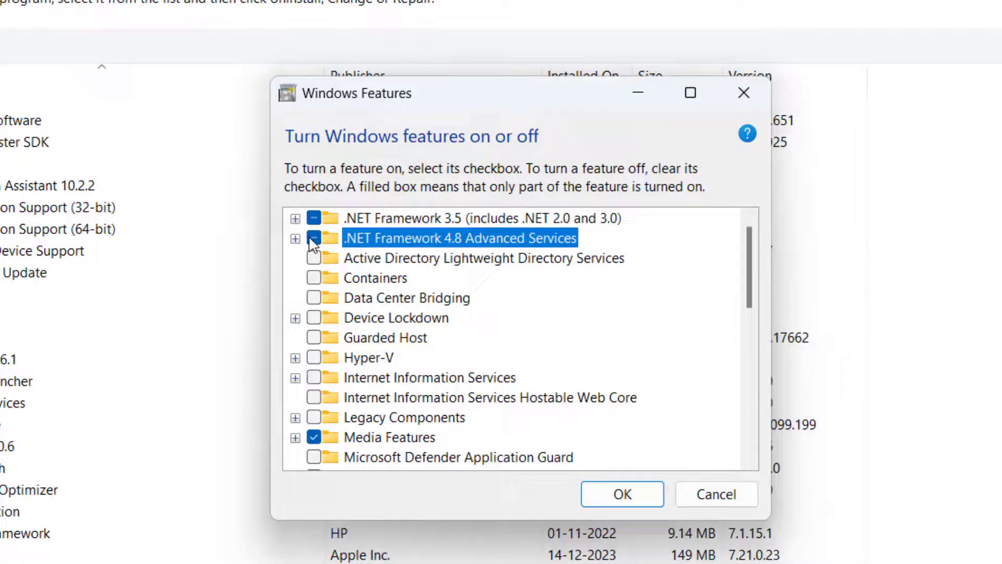
{"action": "left_click", "coordinate": [295, 239]}
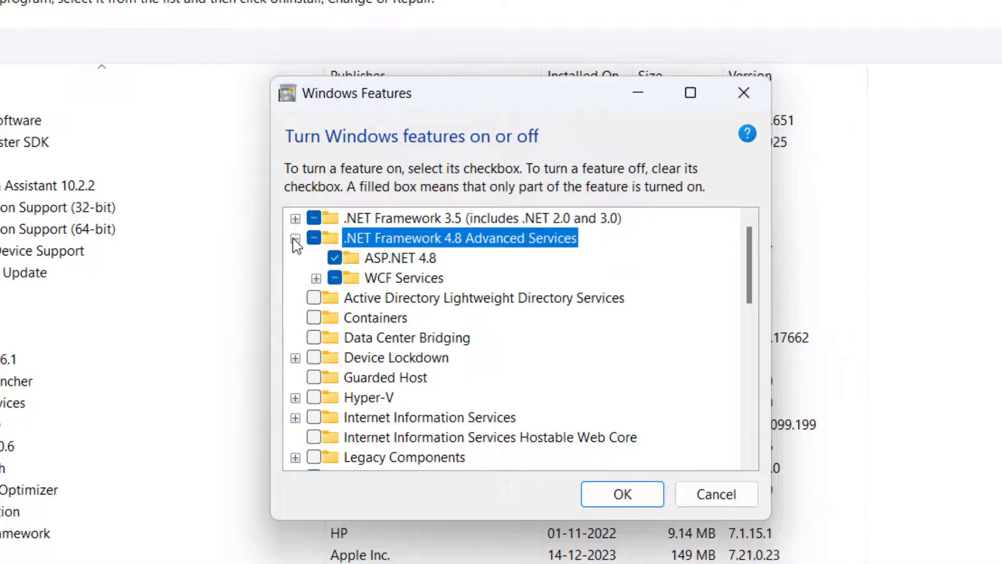
{"action": "left_click", "coordinate": [315, 279]}
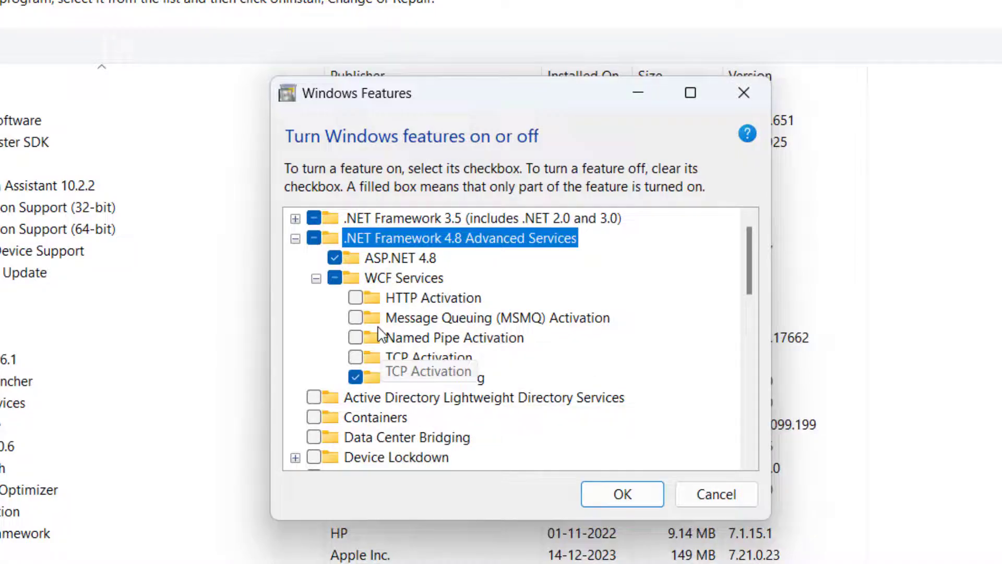
{"action": "left_click", "coordinate": [355, 298]}
{"action": "left_click", "coordinate": [355, 318]}
{"action": "left_click", "coordinate": [356, 338]}
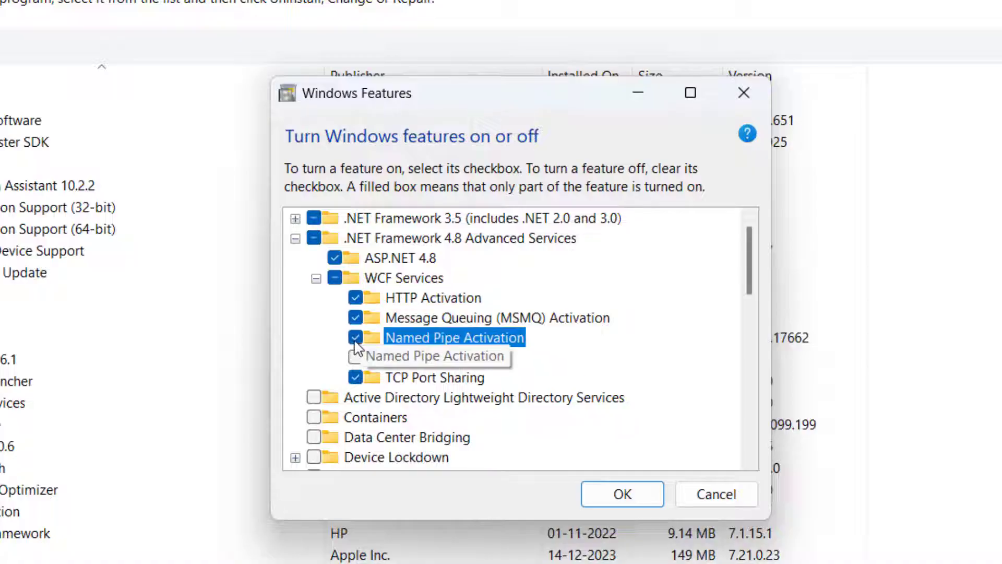
{"action": "left_click", "coordinate": [356, 358]}
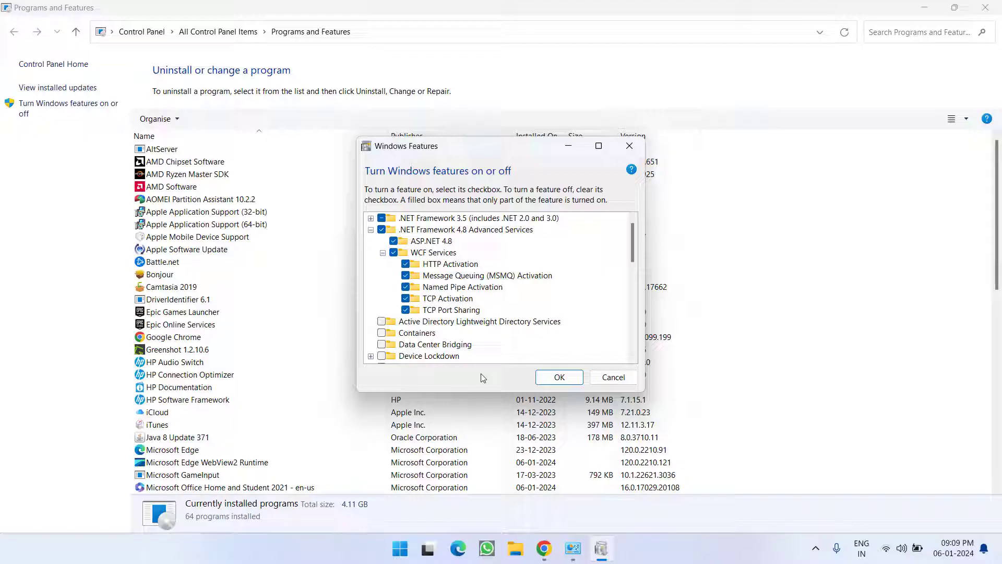
{"action": "left_click", "coordinate": [603, 384]}
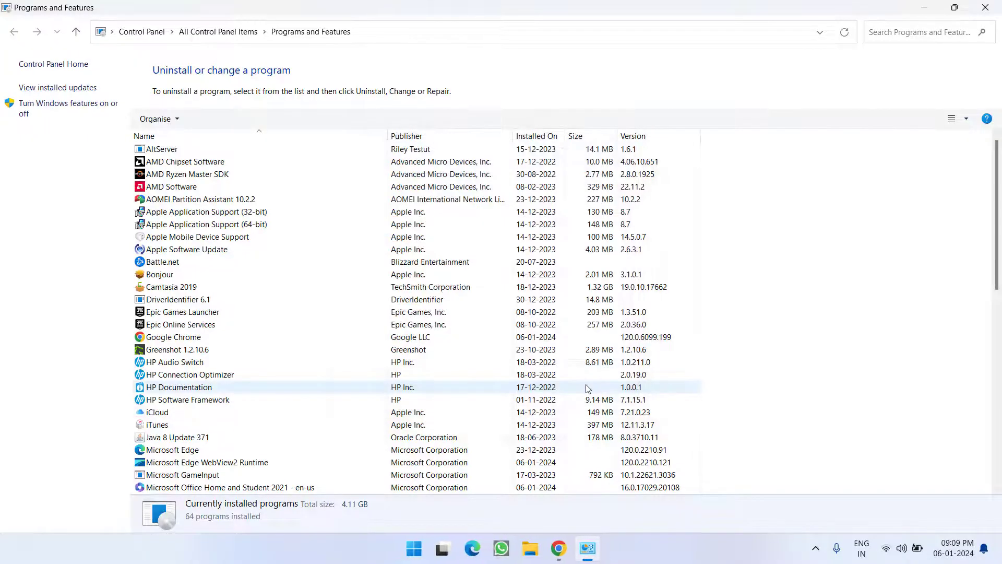
{"action": "left_click", "coordinate": [985, 7]}
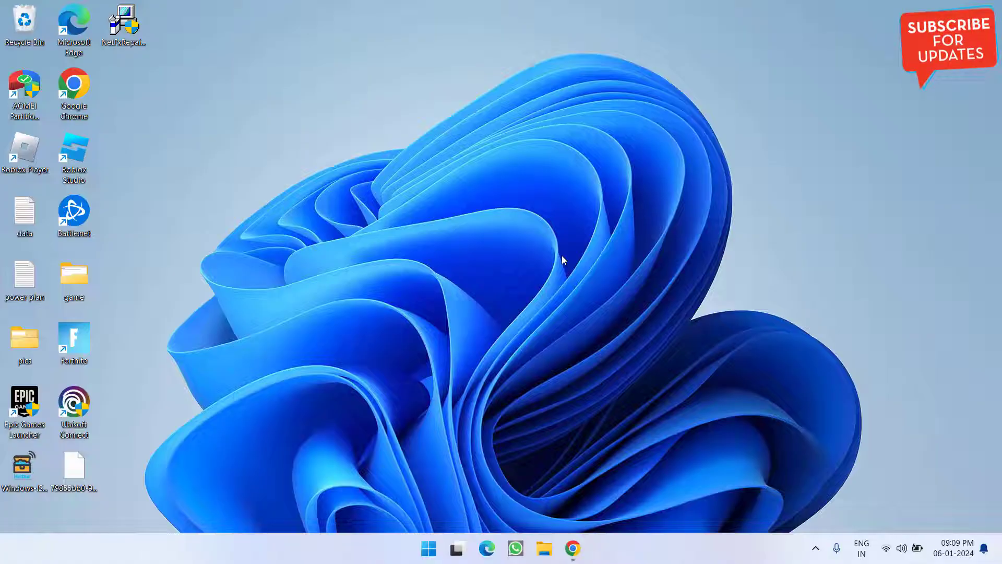
Step: On the .NET Framework 4.8 page, open the offline Developer pack link in a new tab
{"action": "left_click", "coordinate": [573, 549]}
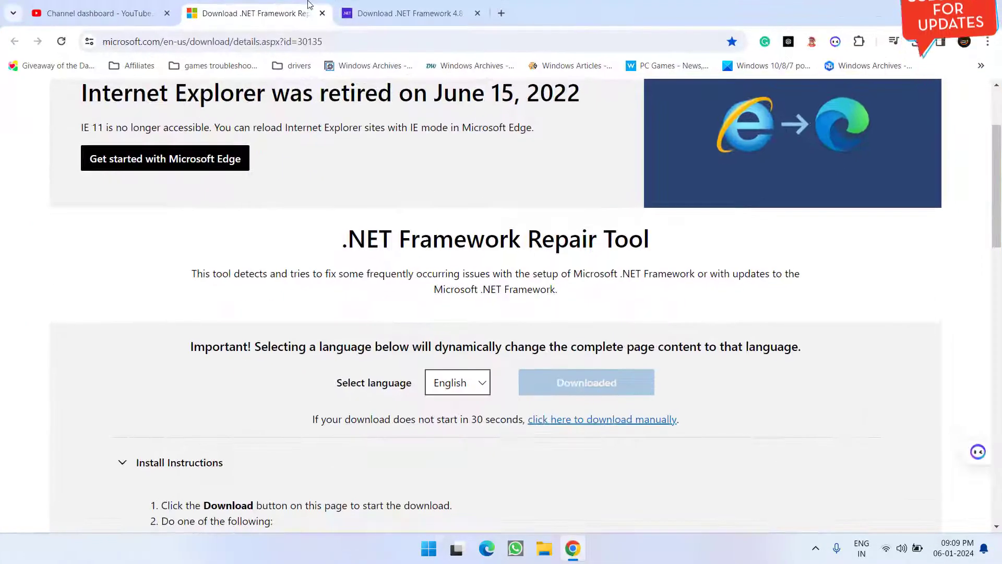
{"action": "left_click", "coordinate": [407, 13]}
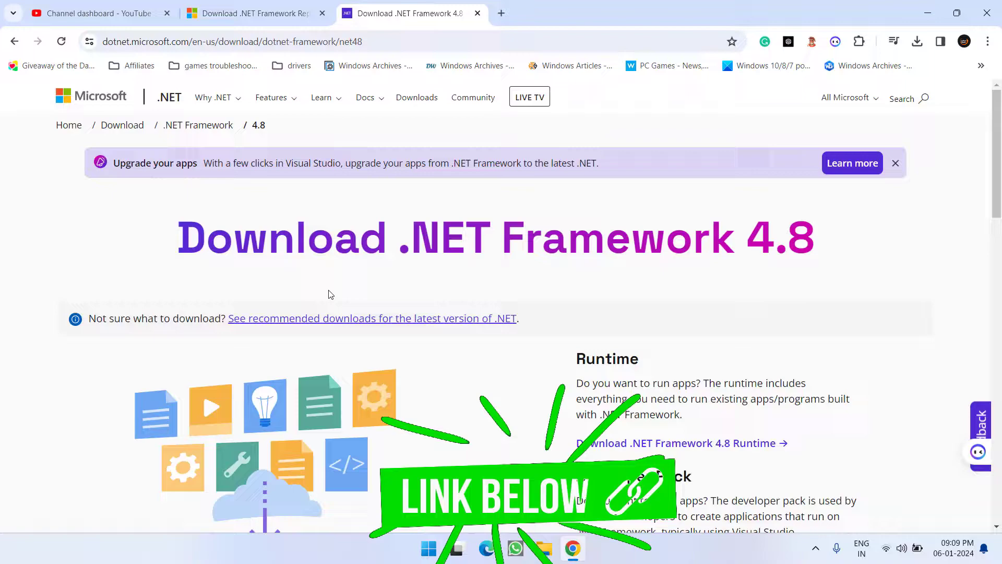
{"action": "scroll", "coordinate": [340, 288], "scroll_direction": "down", "scroll_amount": 9}
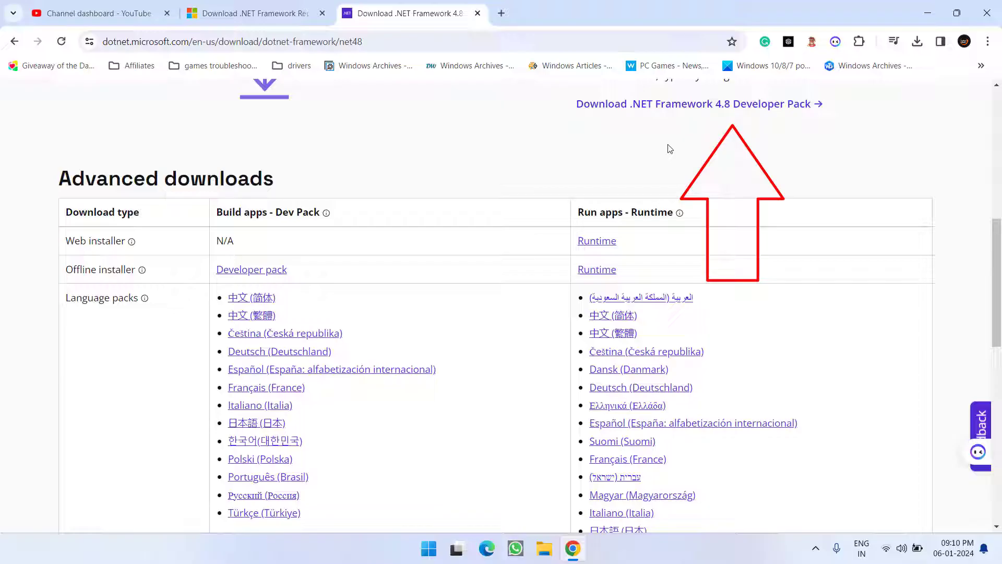
{"action": "scroll", "coordinate": [431, 222], "scroll_direction": "down", "scroll_amount": 7}
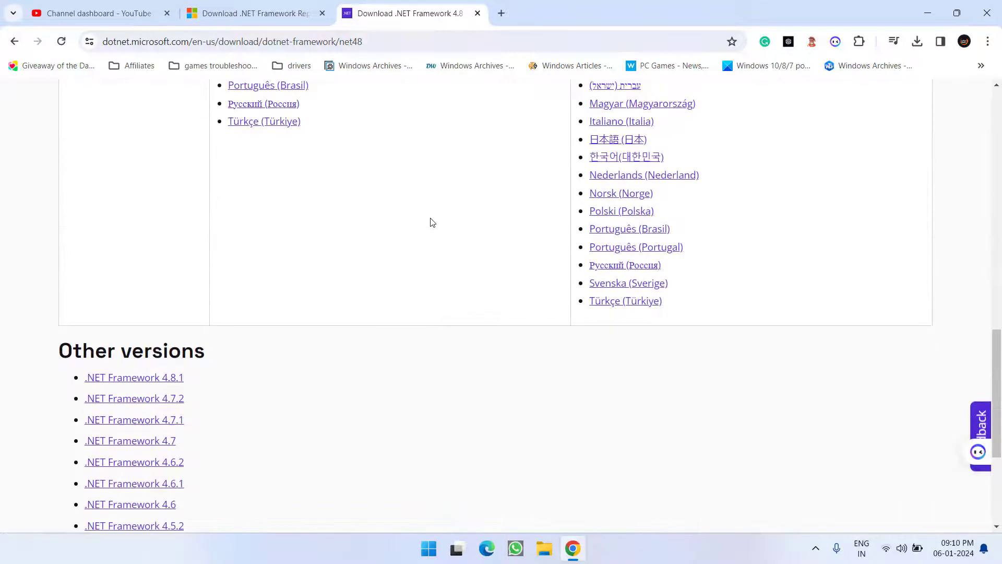
{"action": "scroll", "coordinate": [431, 223], "scroll_direction": "down", "scroll_amount": 4}
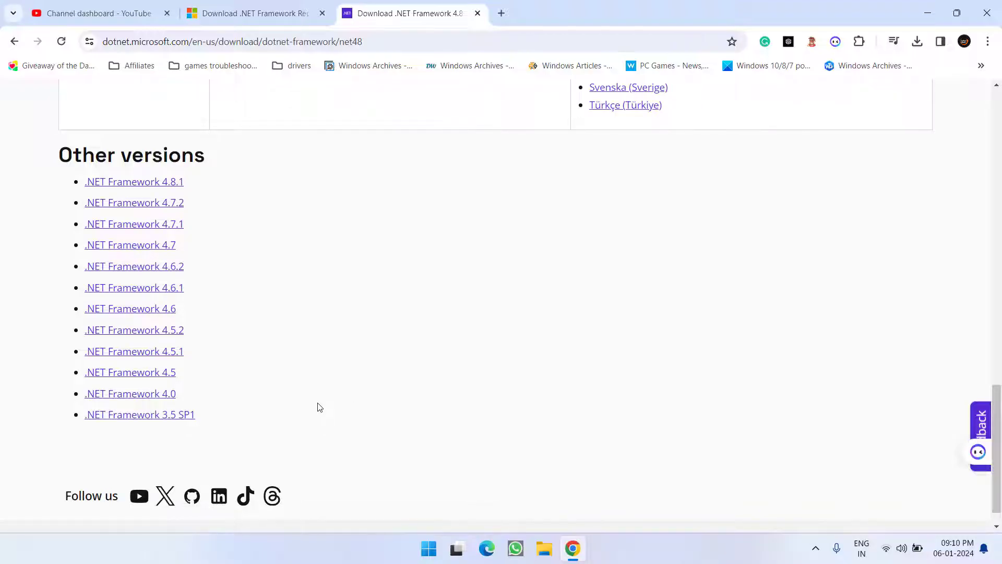
{"action": "scroll", "coordinate": [320, 407], "scroll_direction": "up", "scroll_amount": 13}
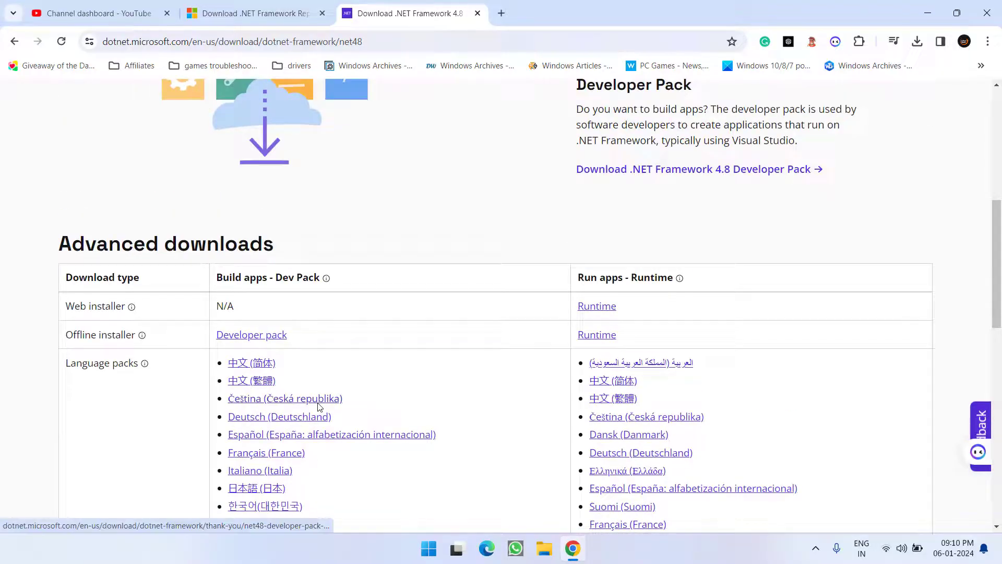
{"action": "middle_click", "coordinate": [255, 339]}
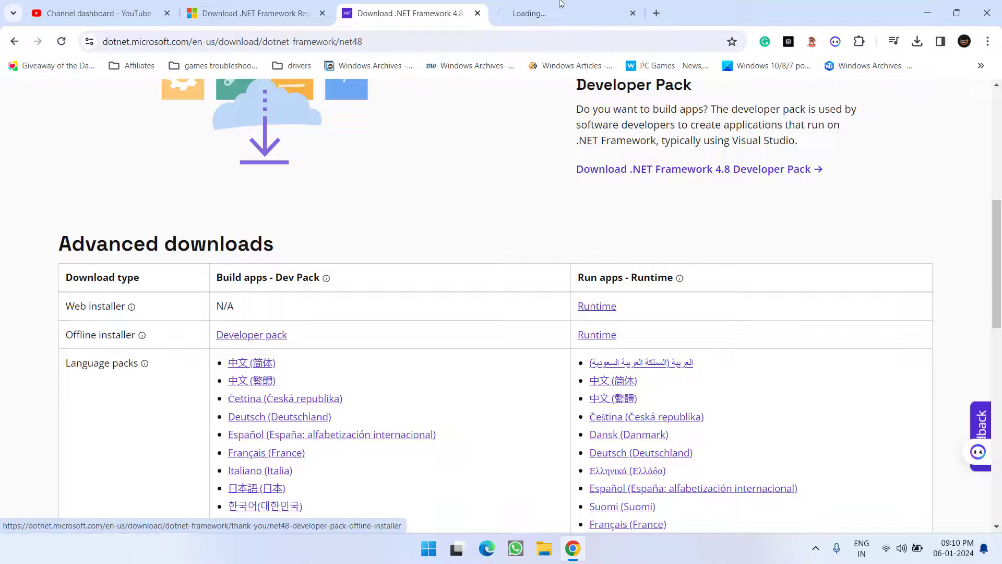
Step: Manually download ndp48-devpack-enu.exe (141 MB) and save it to the Desktop
{"action": "left_click", "coordinate": [560, 6]}
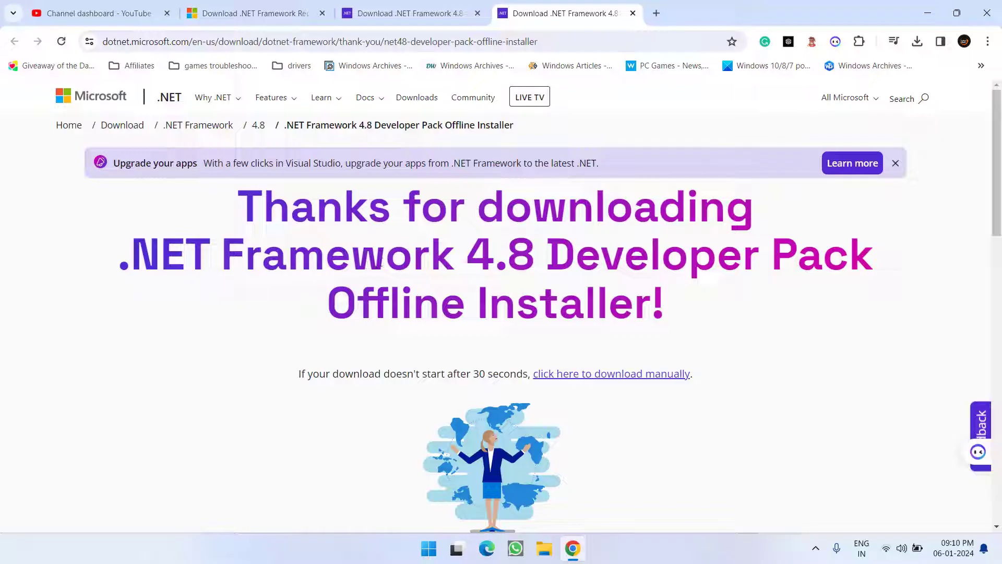
{"action": "left_click", "coordinate": [610, 379]}
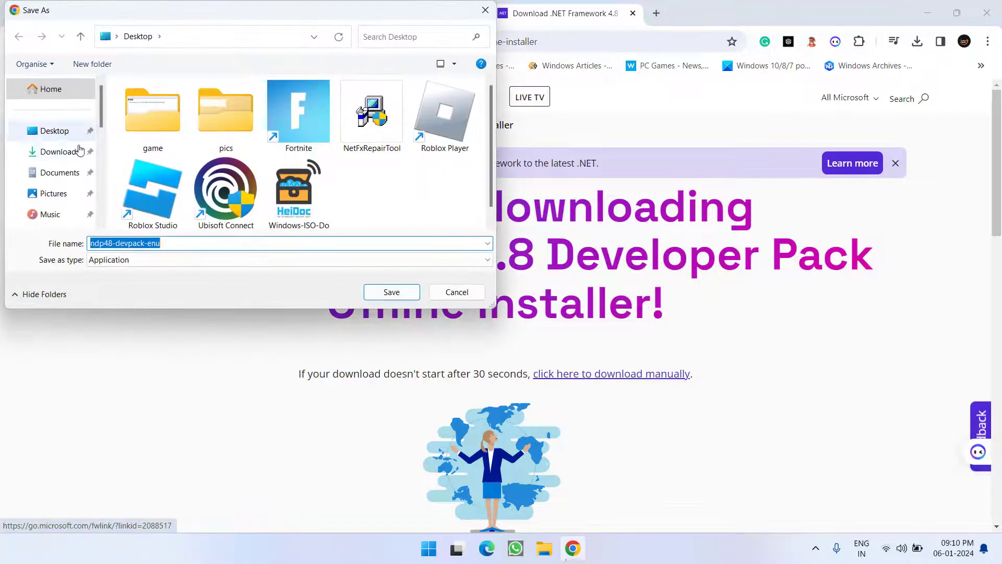
{"action": "left_click", "coordinate": [386, 291]}
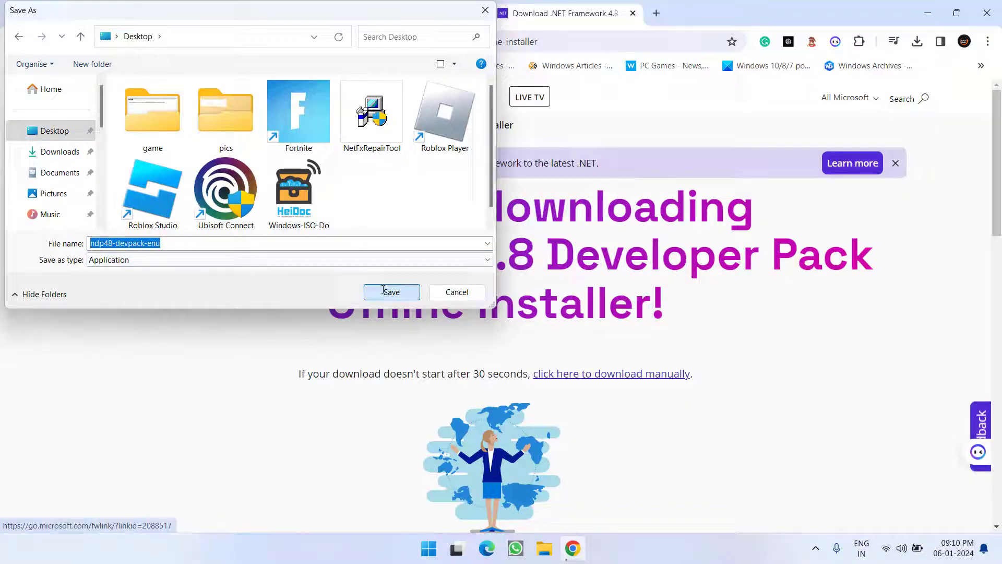
{"action": "left_click", "coordinate": [917, 42]}
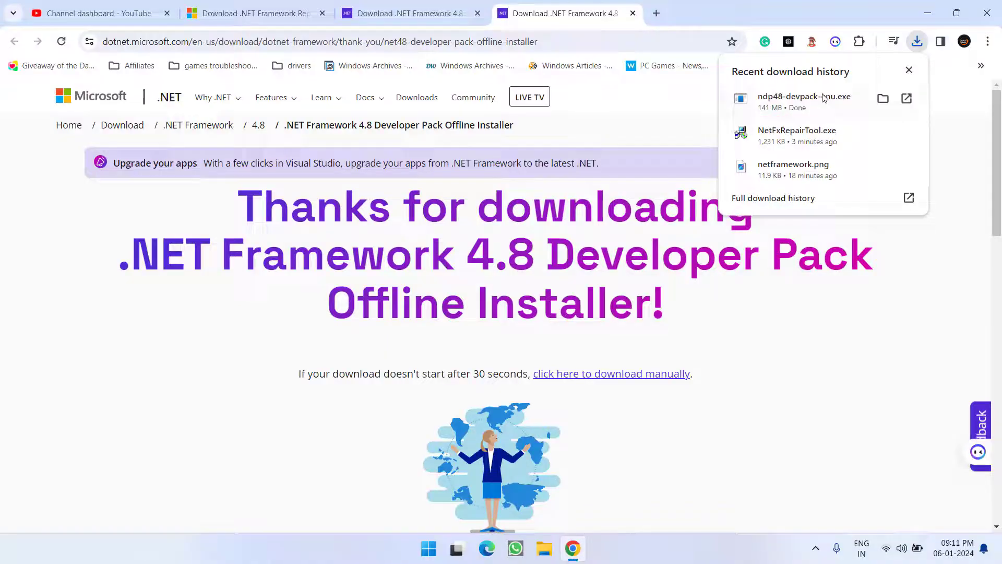
Step: Run ndp48-devpack-enu.exe, agree to the license terms, and install the Developer Pack
{"action": "left_click", "coordinate": [823, 100]}
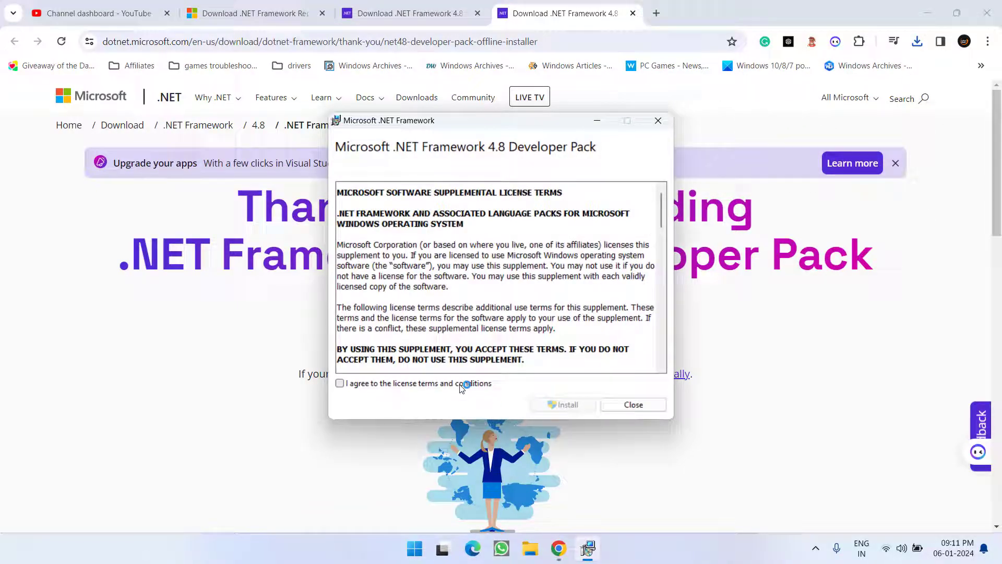
{"action": "left_click", "coordinate": [462, 383]}
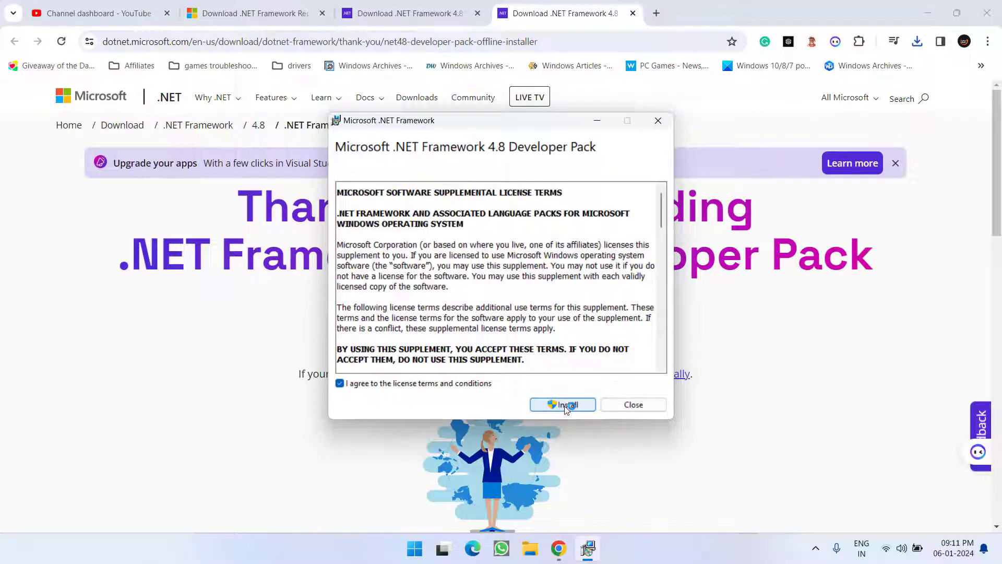
{"action": "left_click", "coordinate": [564, 405]}
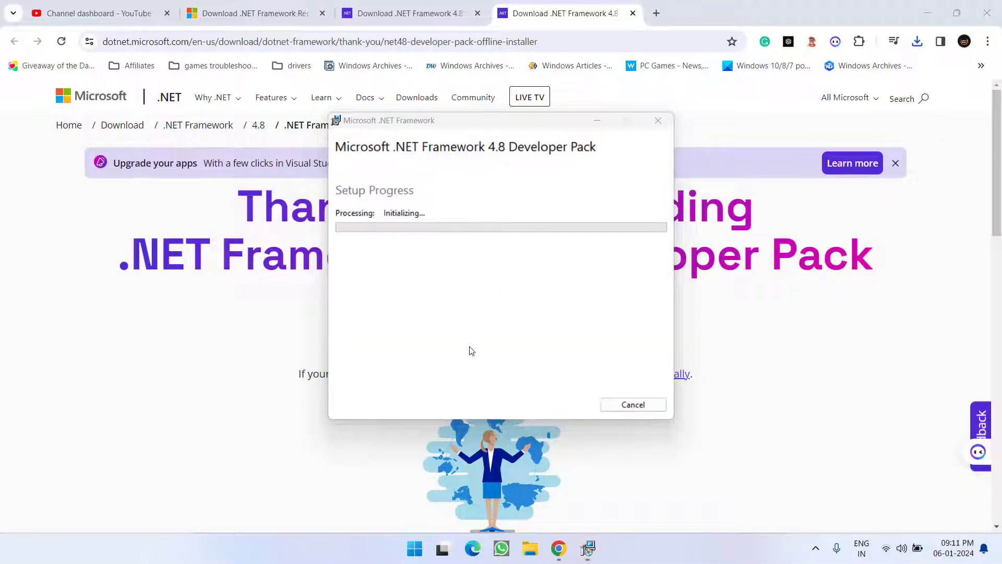
{"action": "left_click", "coordinate": [927, 13]}
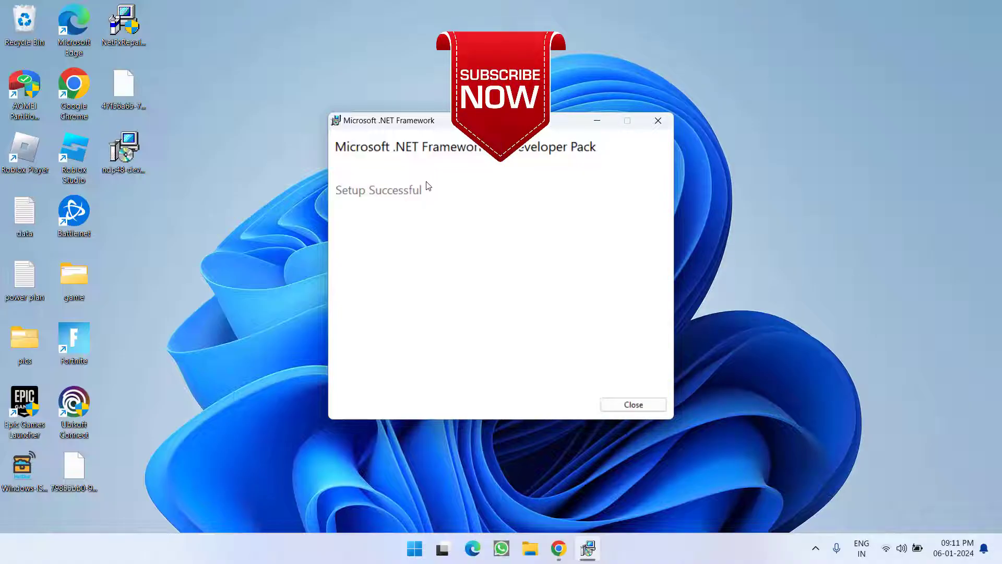
Step: Close the Developer Pack setup window showing Setup Successful
{"action": "left_click", "coordinate": [632, 405]}
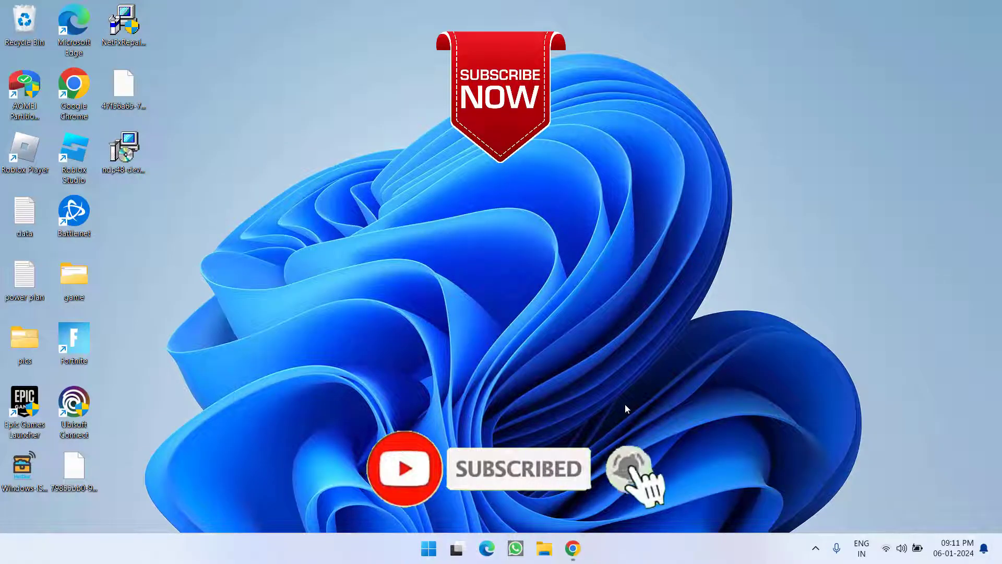